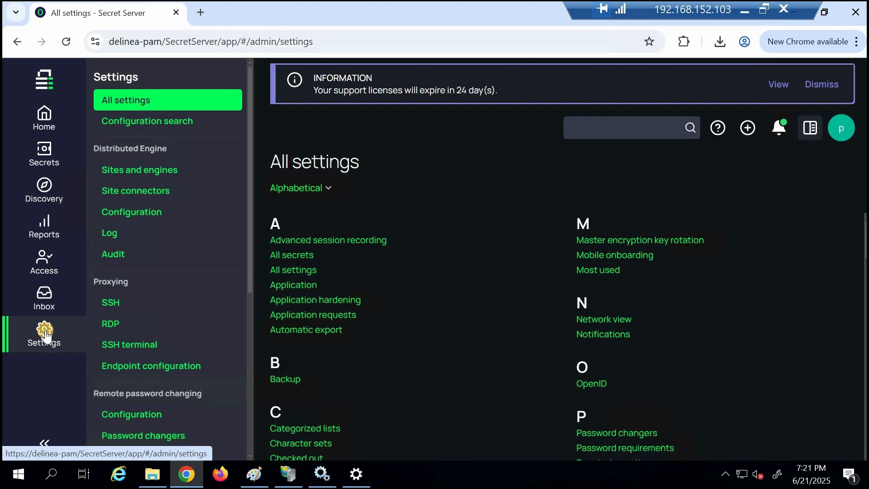
Step: Search the settings for "temp" and open the Secret templates administration page
click(614, 130)
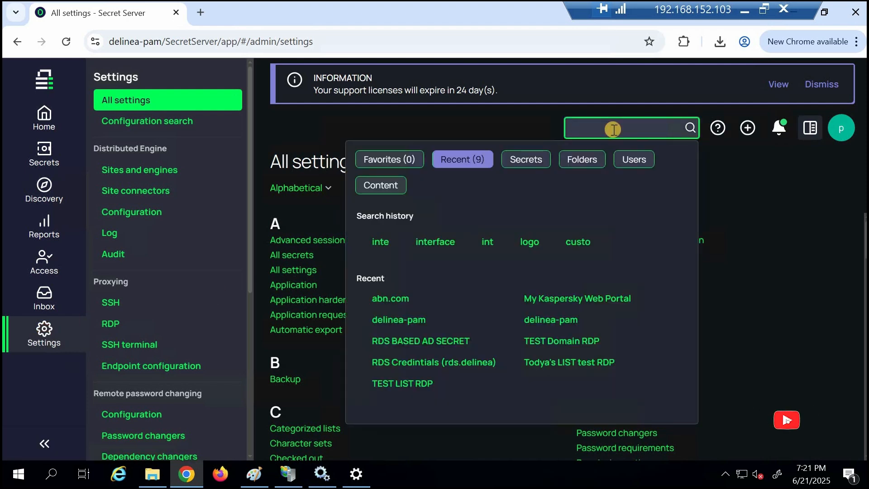
text(temp)
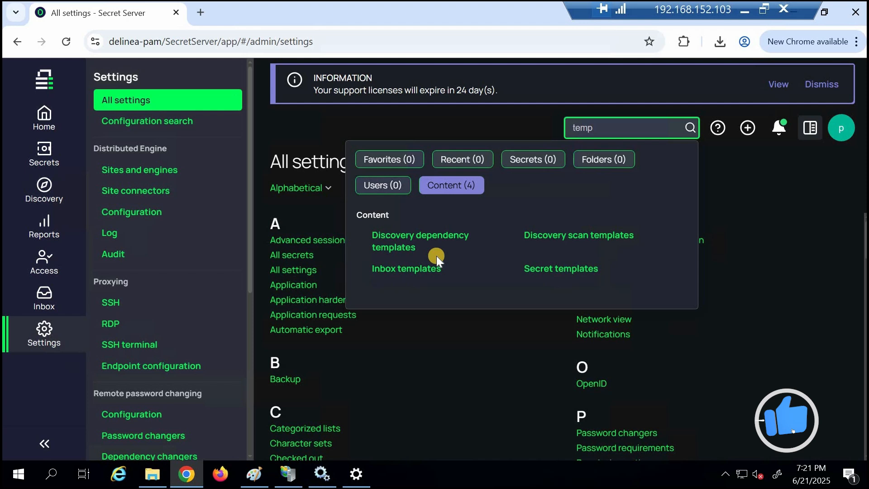
click(561, 268)
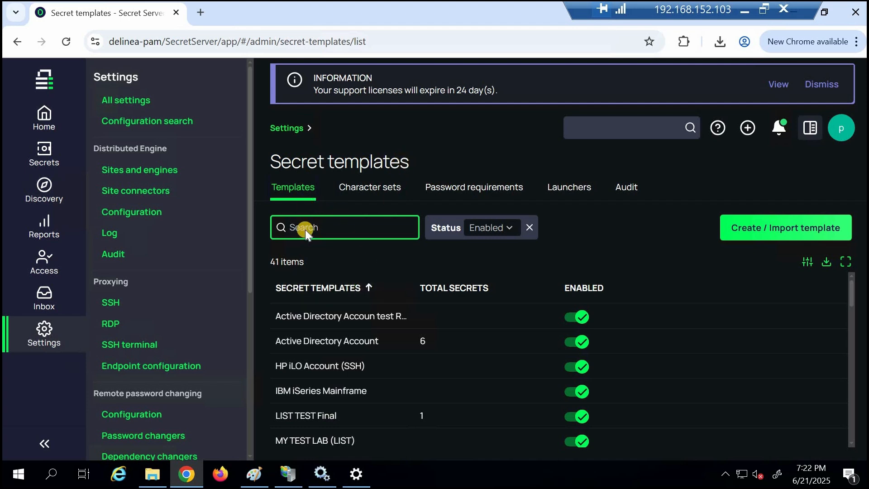
Step: Review the character sets, password requirements and launchers defined for secret templates
click(383, 186)
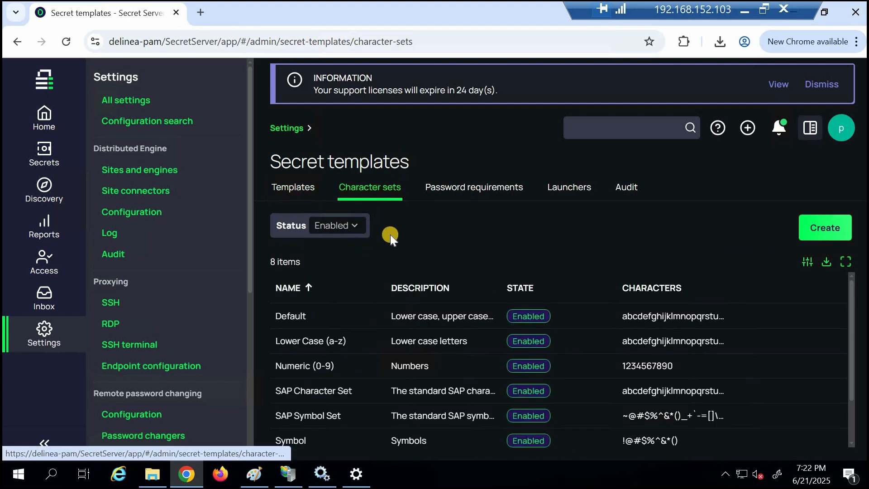
click(444, 186)
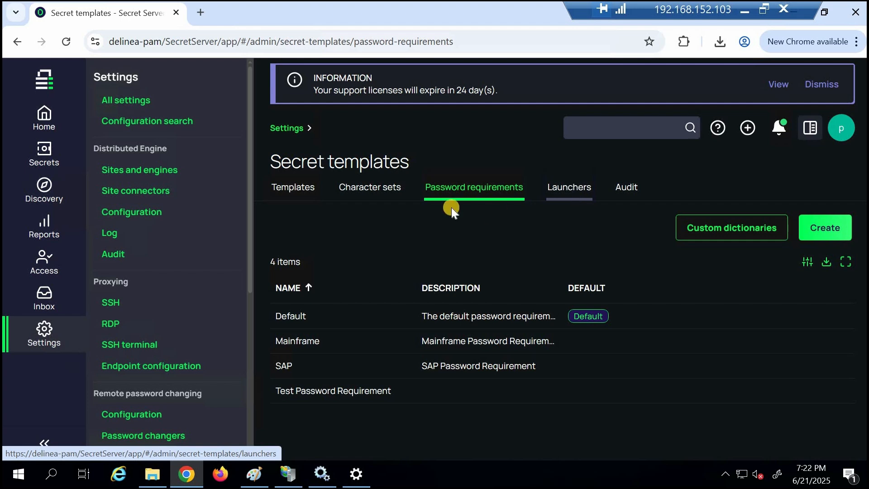
click(573, 188)
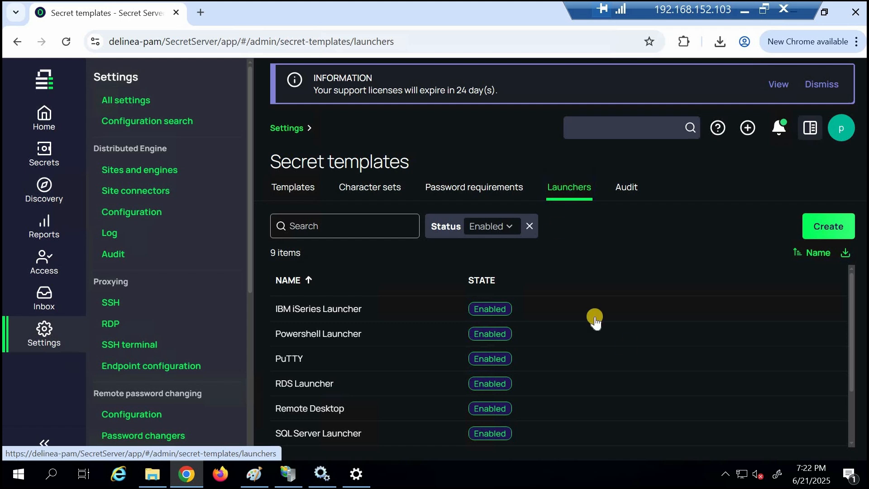
click(851, 308)
drag(851, 308, 853, 259)
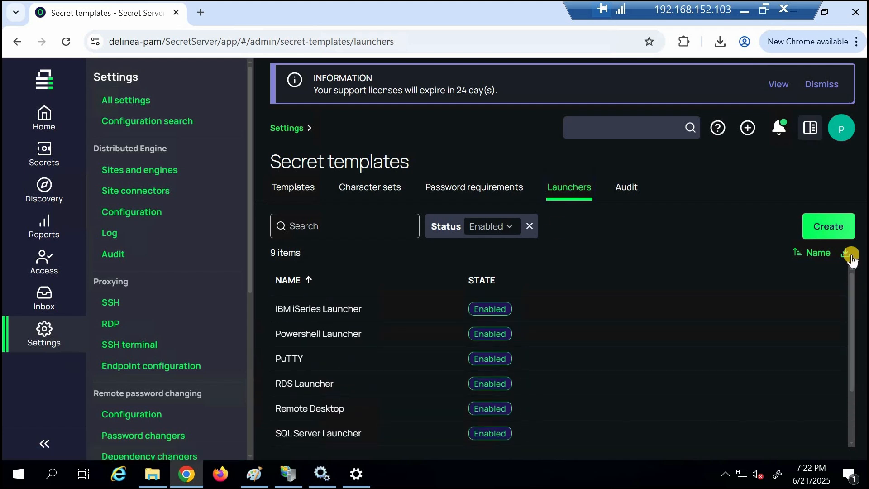
Step: Examine the launcher types offered for a new launcher and return to the launcher list without creating one
click(829, 227)
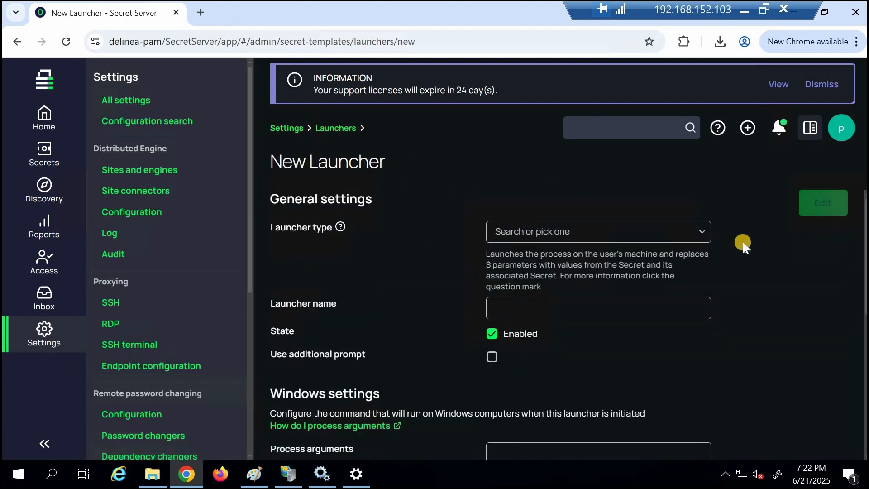
click(702, 233)
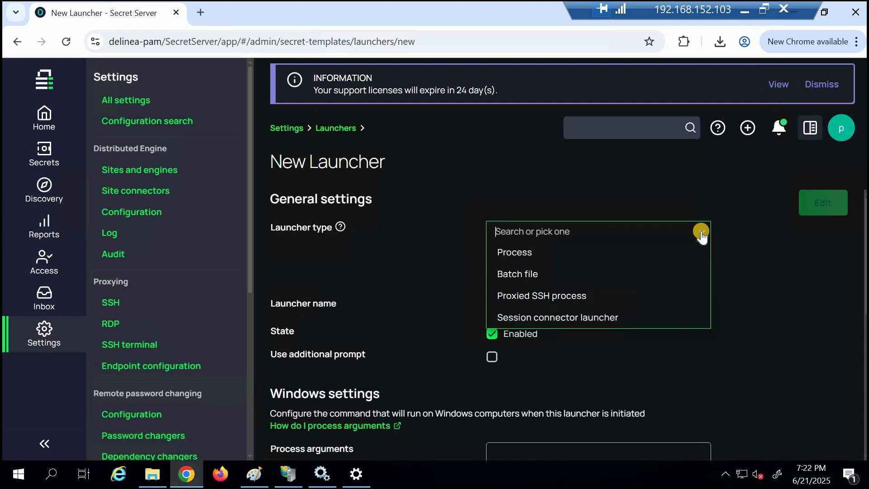
click(791, 325)
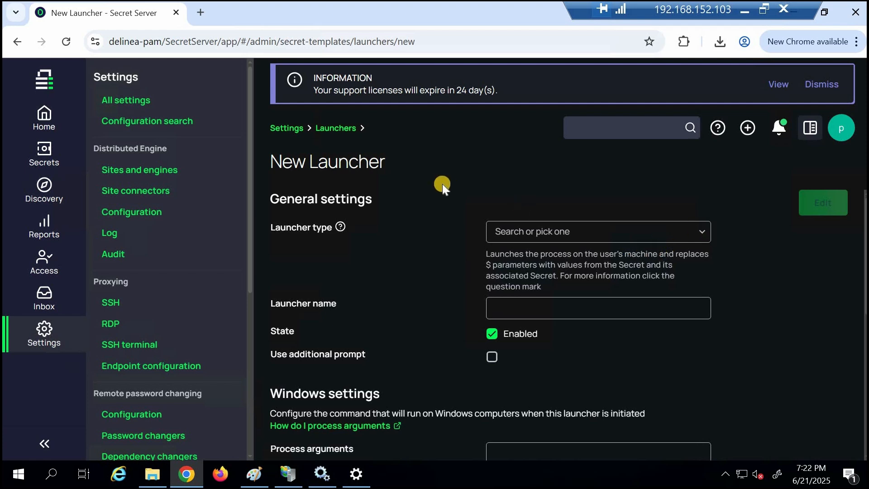
click(379, 294)
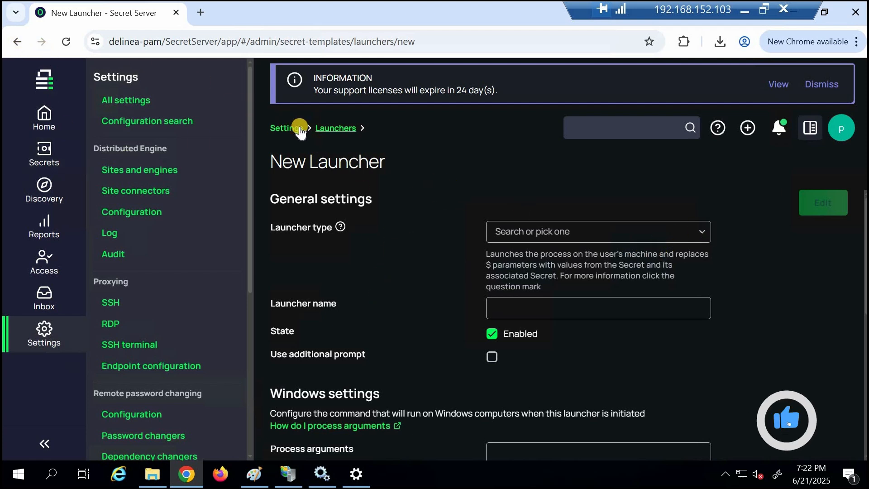
click(328, 127)
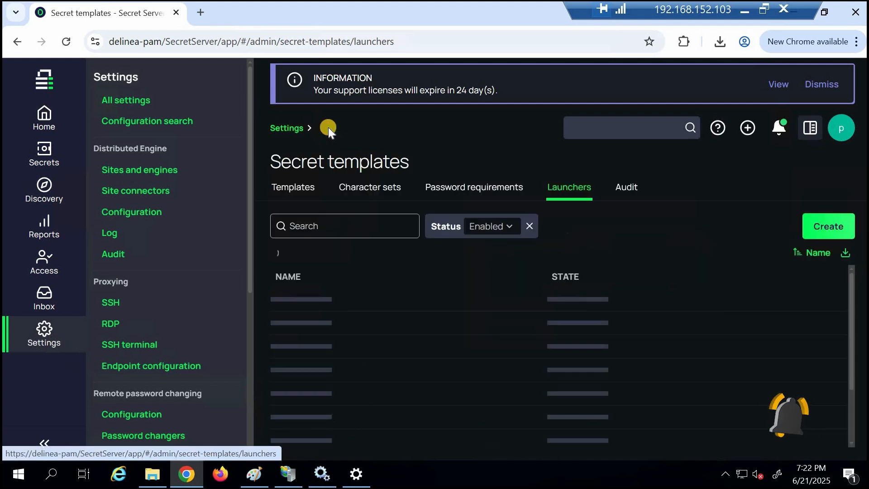
Step: Review the secret template audit log and return to the list of enabled templates
click(627, 187)
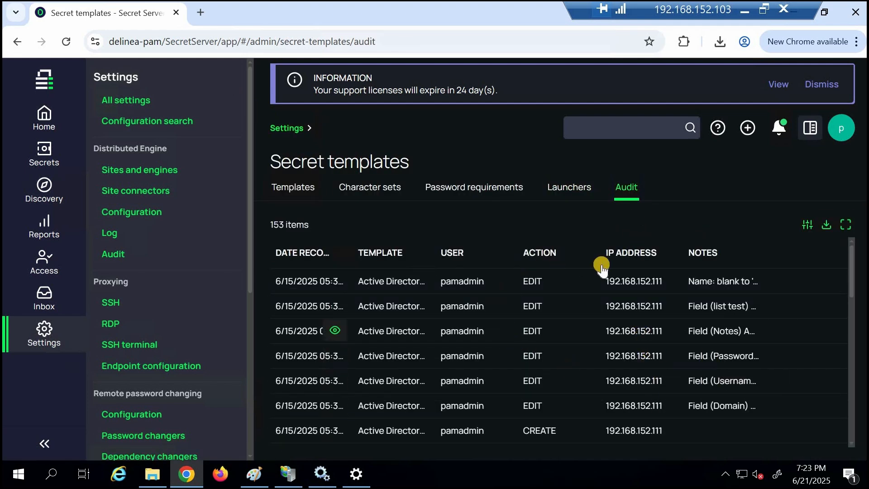
click(286, 189)
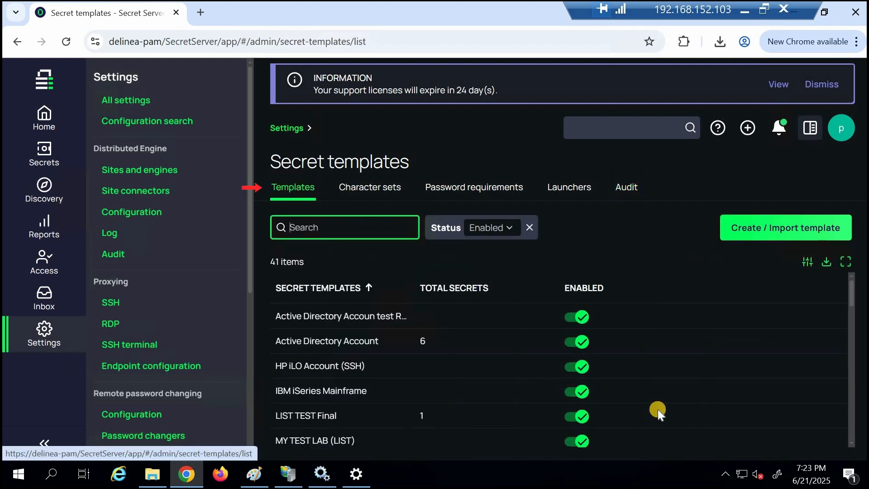
mouse_move(852, 290)
mouse_down()
mouse_move(854, 312)
mouse_move(853, 287)
mouse_up()
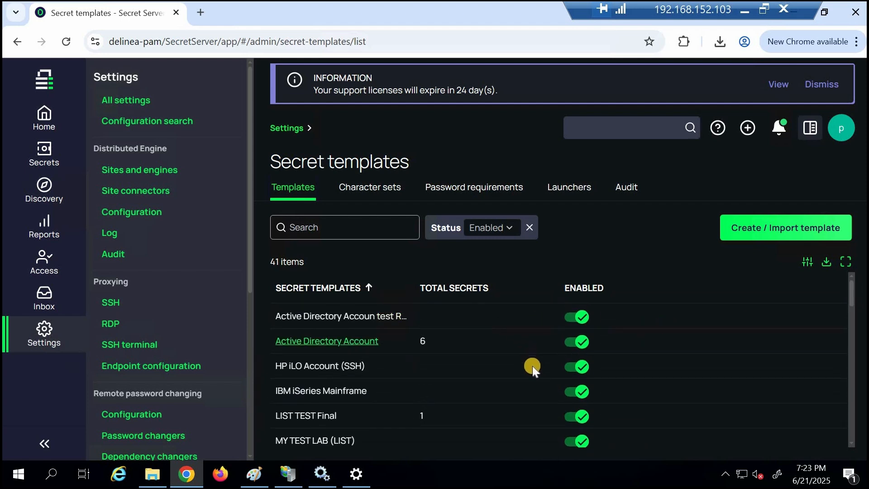
Step: Disable the HP iLO Account (SSH), IBM iSeries Mainframe and Okta Account templates, leaving LIST TEST Final enabled
click(573, 367)
click(574, 394)
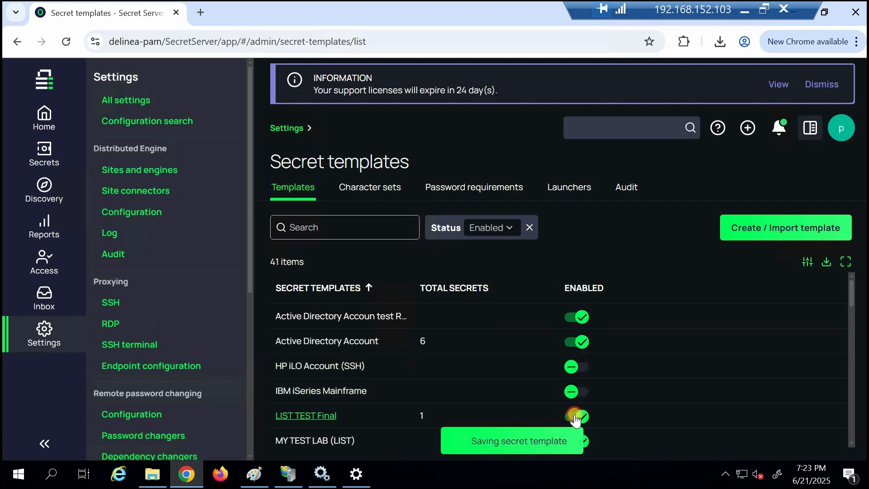
click(574, 417)
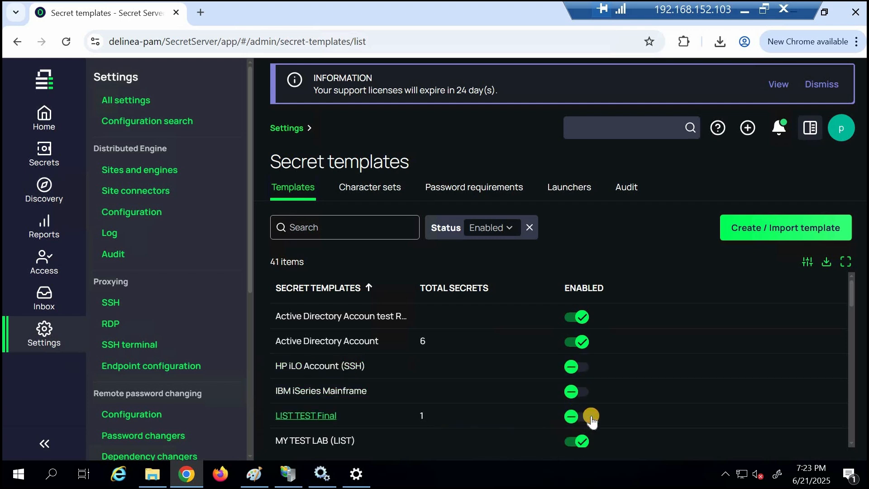
drag(851, 291, 850, 310)
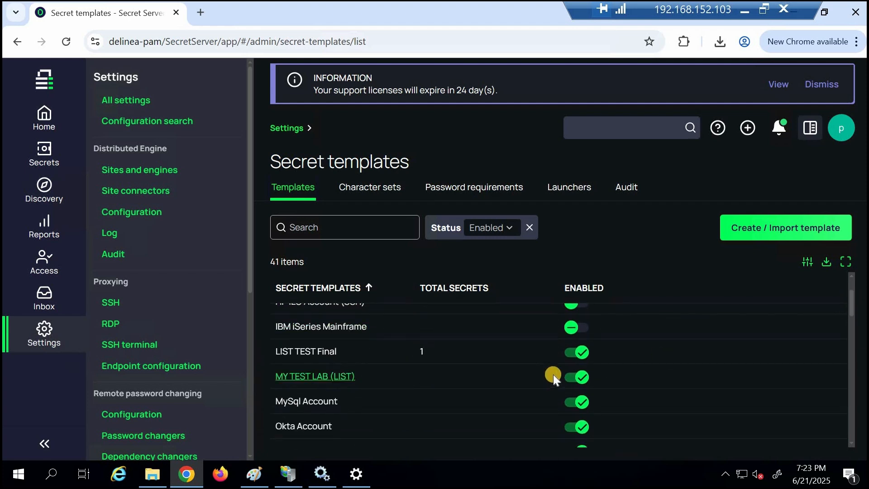
click(572, 427)
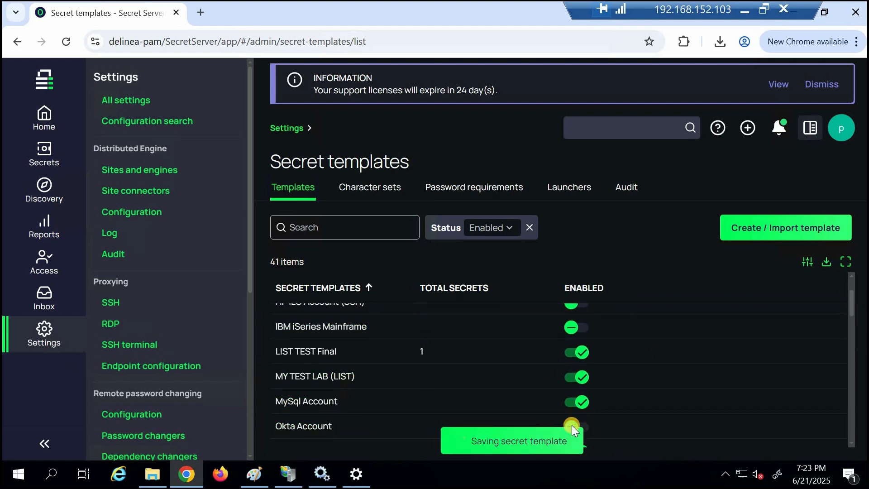
click(850, 350)
drag(851, 317, 850, 274)
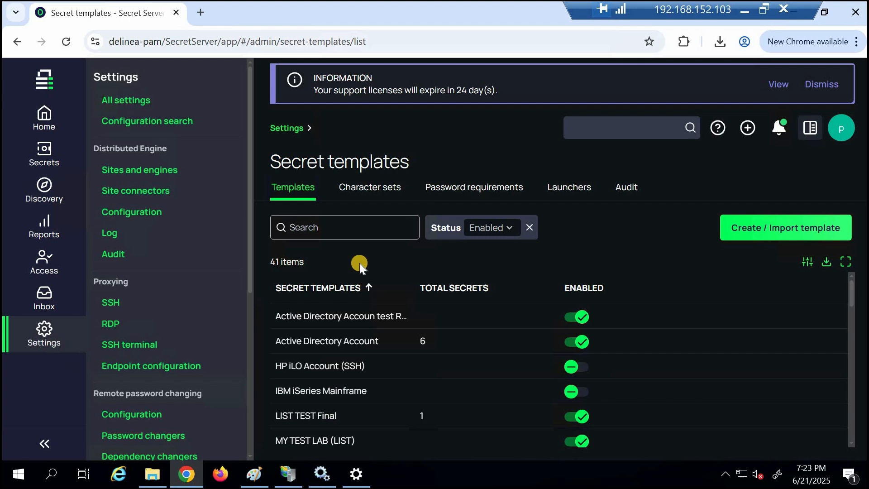
Step: Examine the New and Import XML options for creating a secret template and discard the form
click(770, 228)
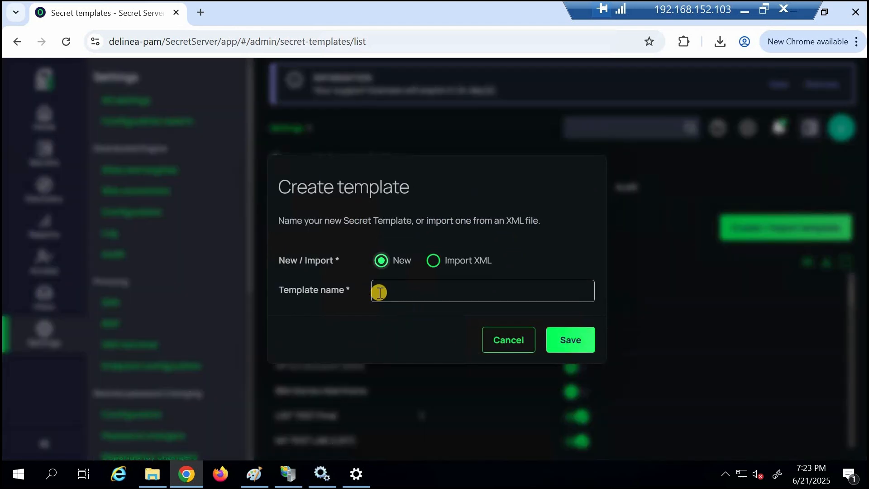
click(433, 260)
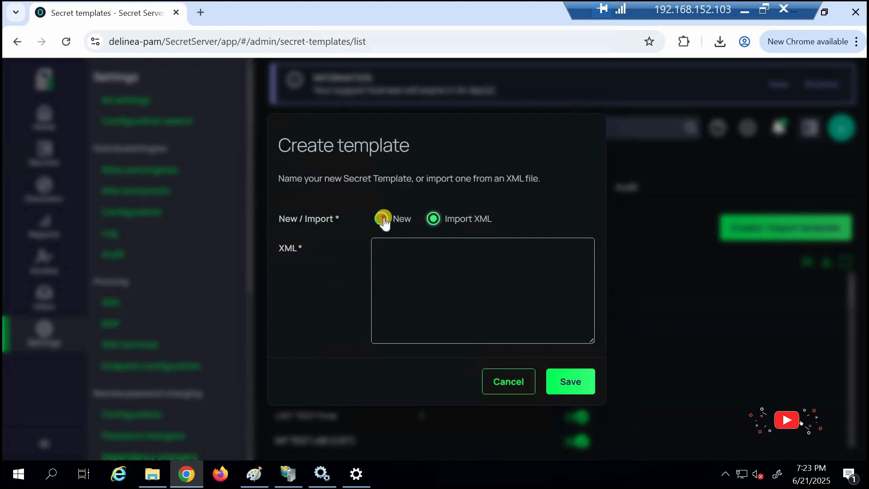
click(516, 384)
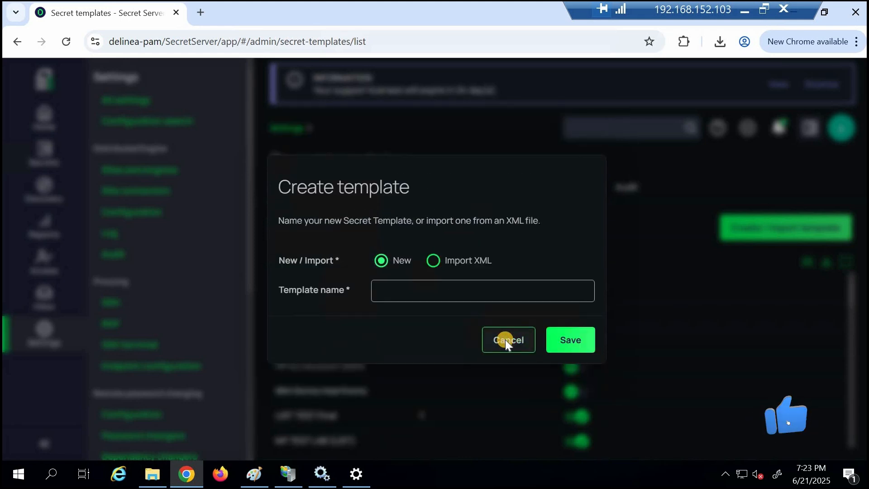
click(505, 340)
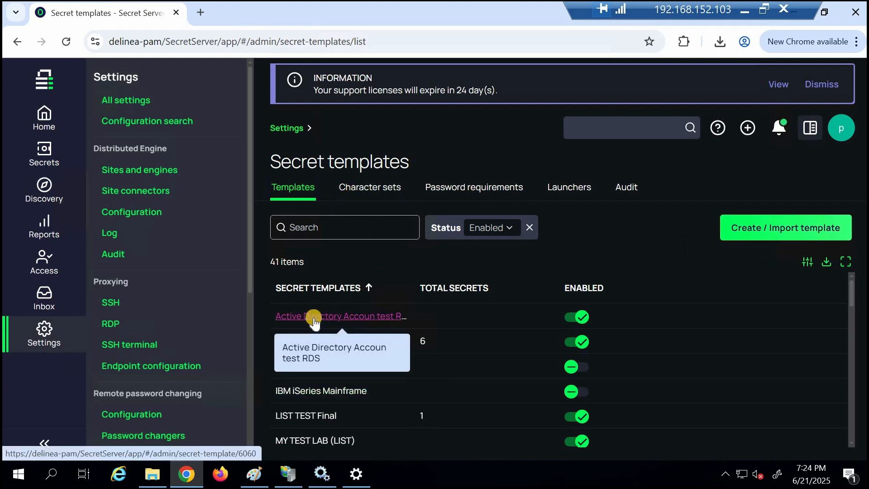
Step: Open the Active Directory Accoun test RDS template and review its general settings, fields, mapping and permissions
click(314, 318)
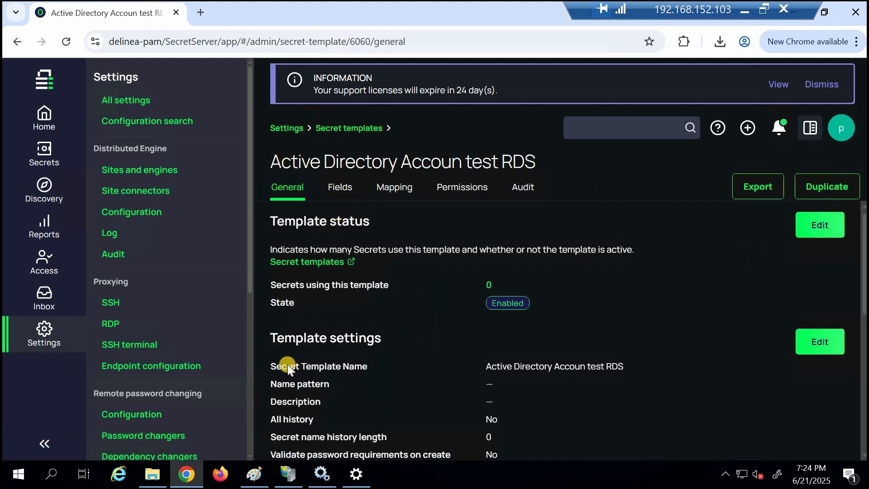
click(340, 188)
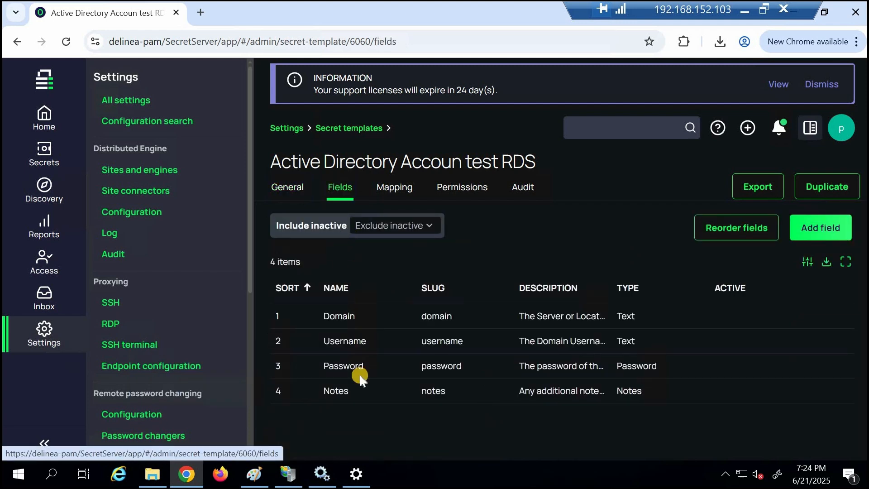
click(395, 194)
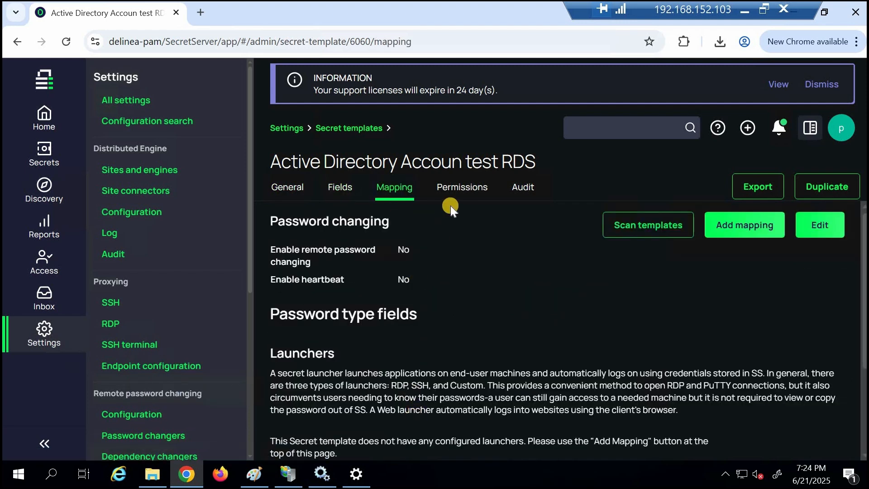
click(463, 191)
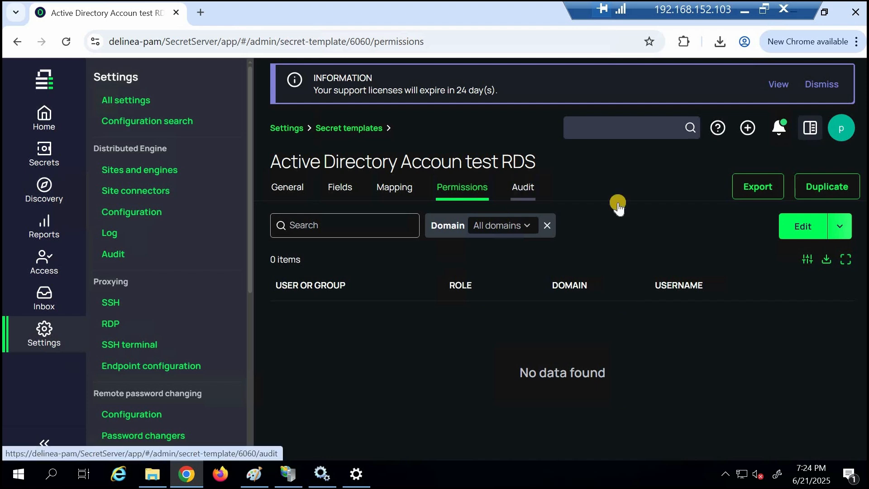
Step: Examine the unassigned users and groups available for the template's permissions and cancel the permission edit
click(804, 232)
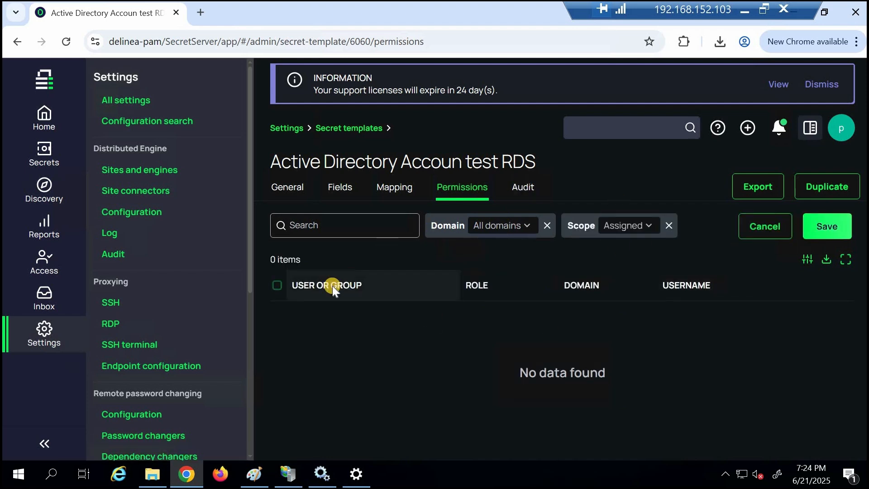
click(529, 227)
click(645, 228)
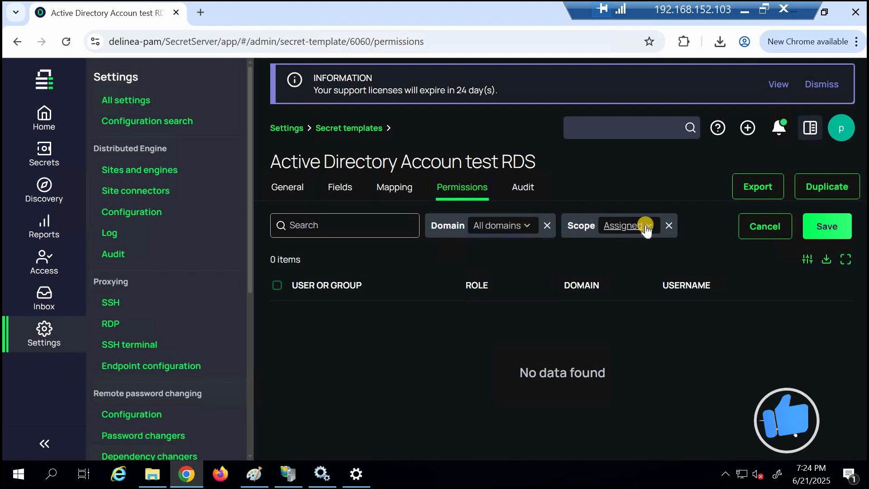
click(646, 227)
click(625, 267)
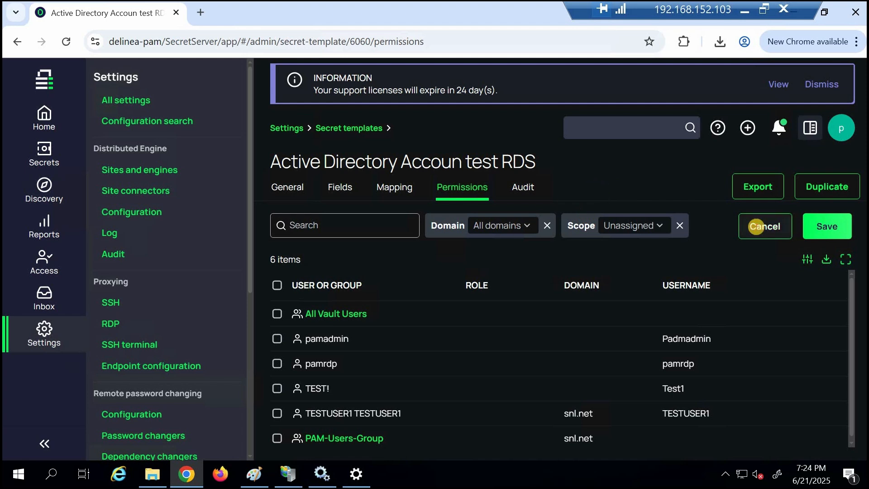
click(760, 230)
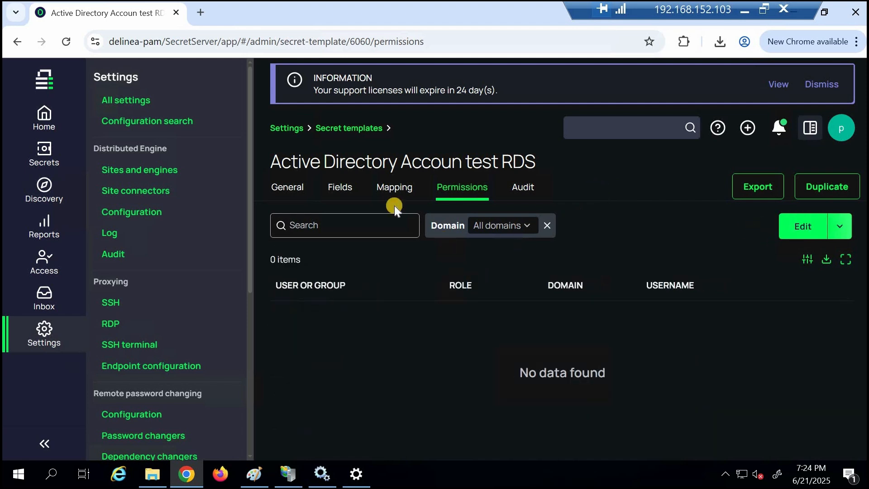
Step: Start a new mapping of type PuTTY for the Active Directory Accoun test RDS template
click(289, 189)
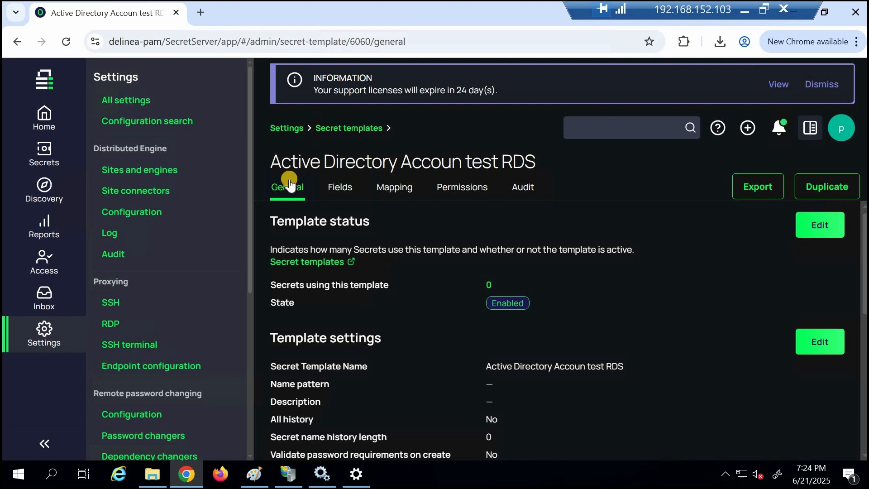
click(403, 189)
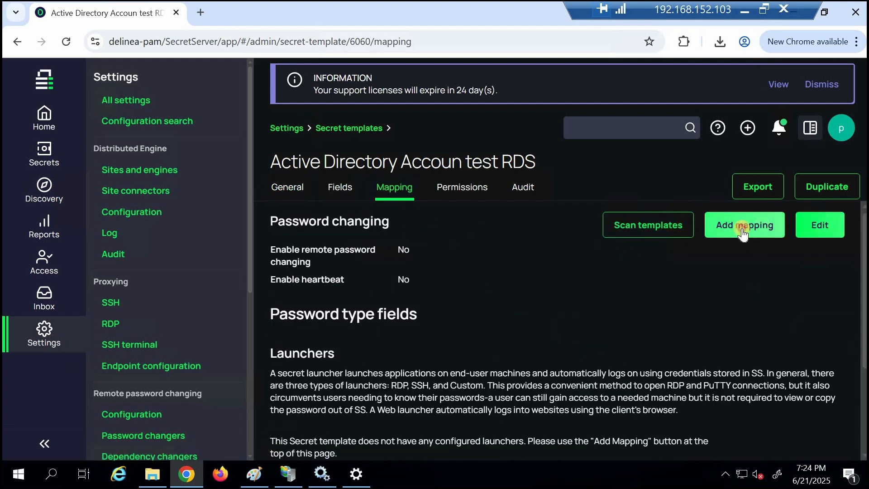
click(742, 228)
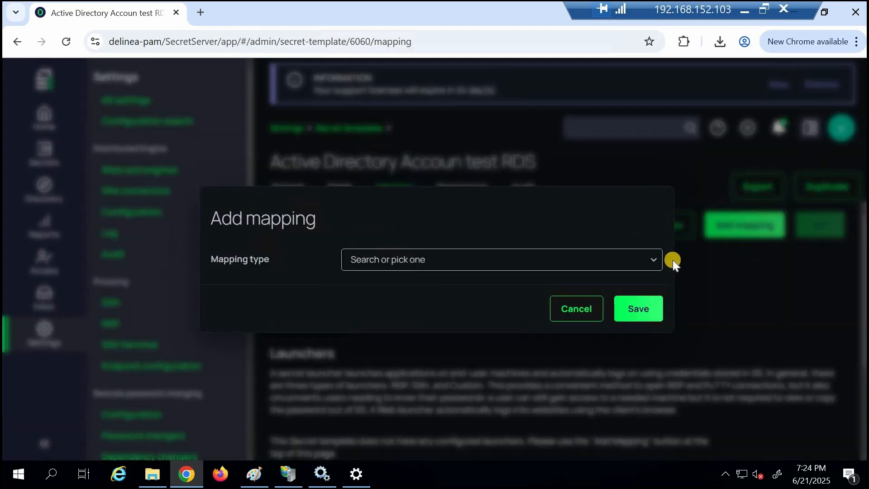
click(650, 262)
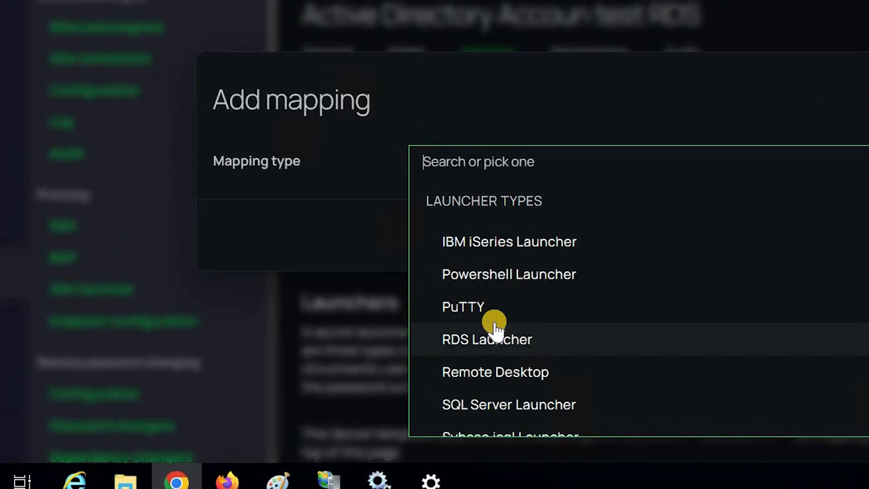
click(471, 304)
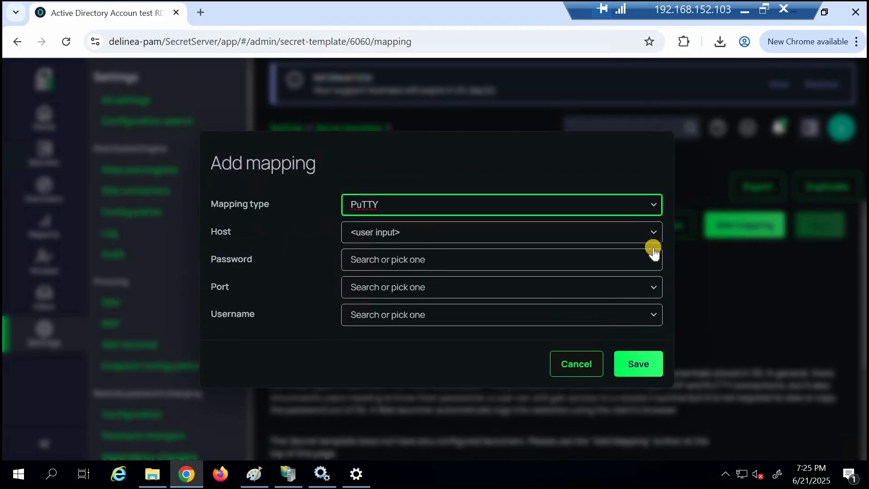
Step: Map PuTTY's password and username to the matching secret fields with default port 22, save, and return to the template's general settings
click(655, 262)
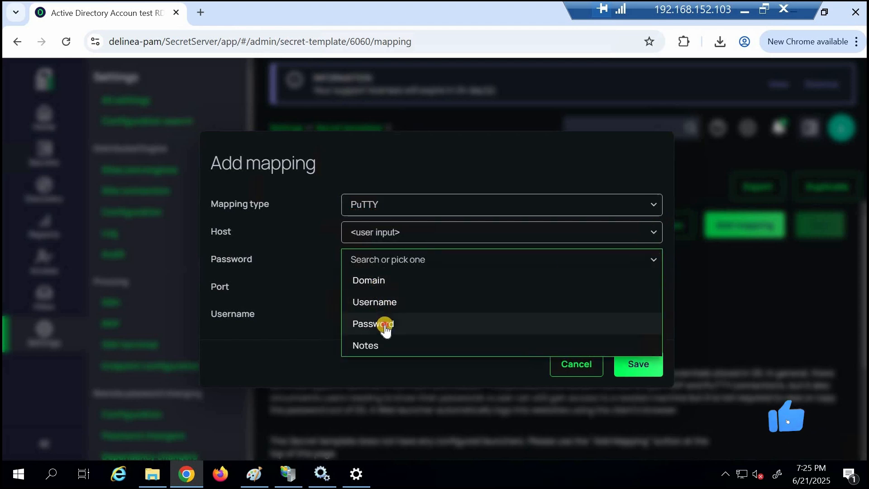
click(385, 323)
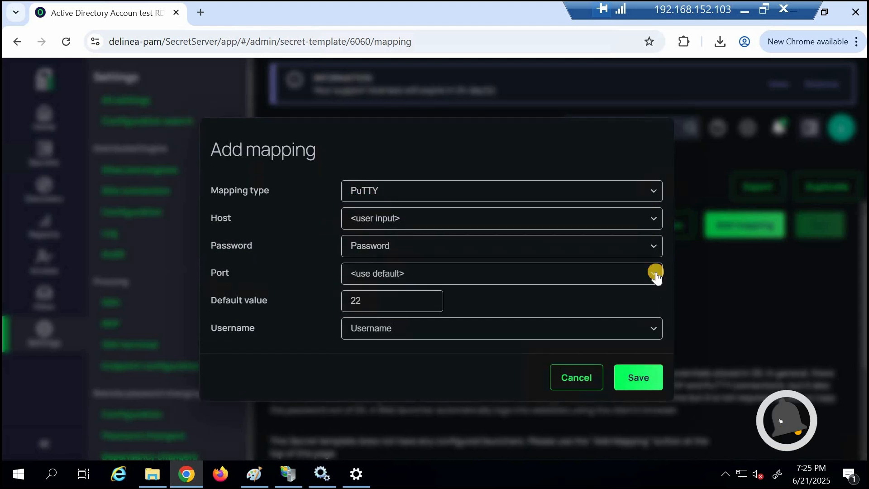
click(655, 273)
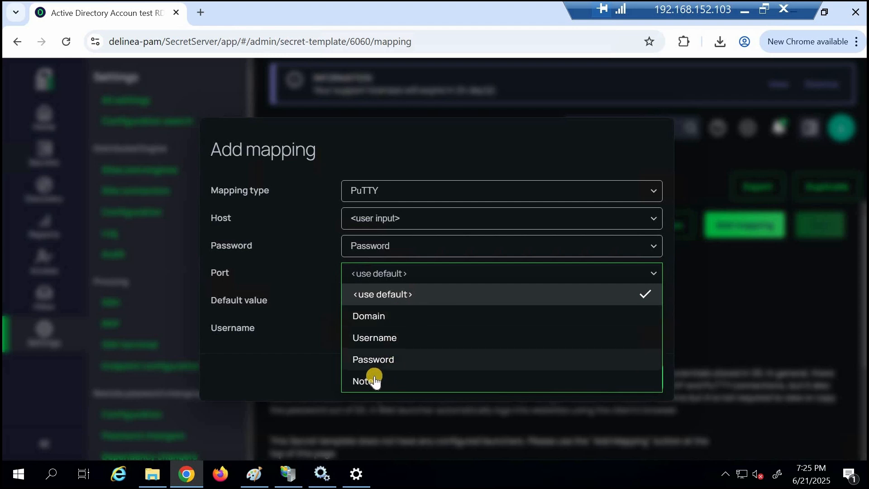
click(654, 374)
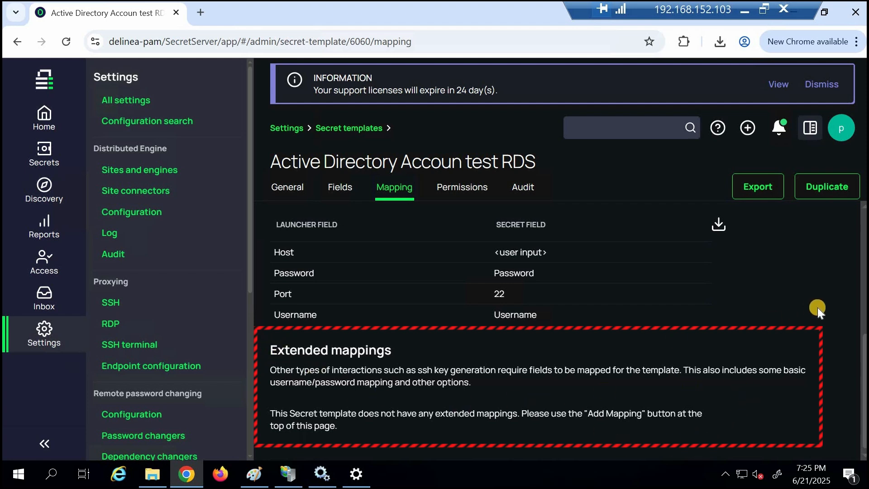
click(287, 190)
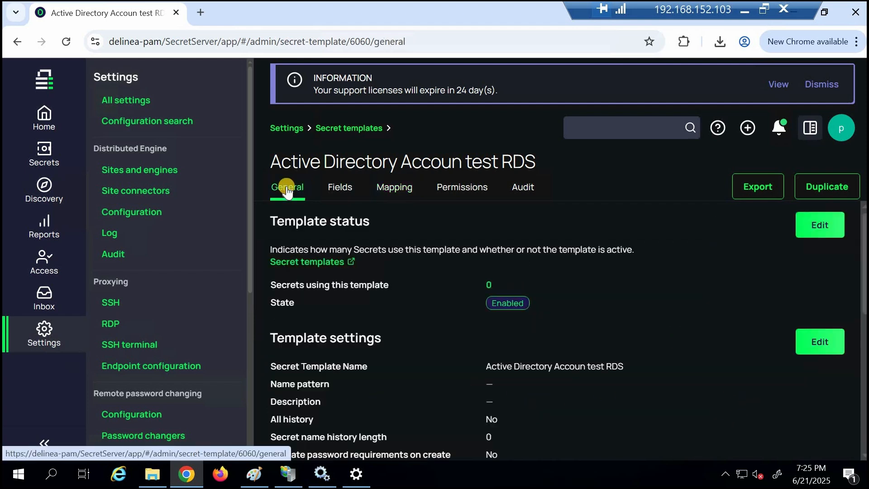